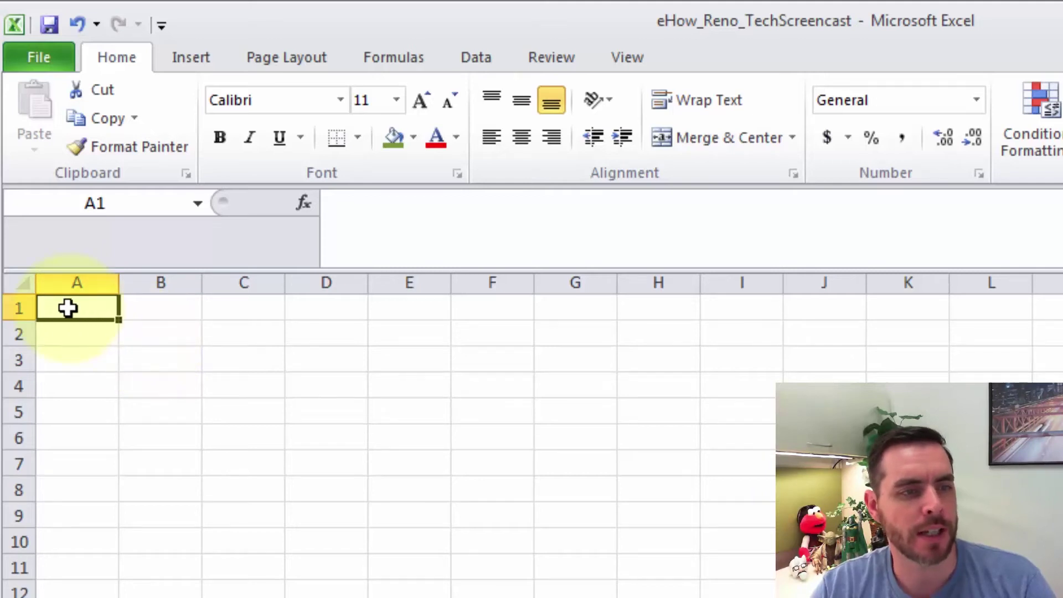
- Merge and centre the empty range A1:C1 on the Home tab, then deselect it
{"action": "left_click_drag", "start_coordinate": [99, 309], "coordinate": [233, 307]}
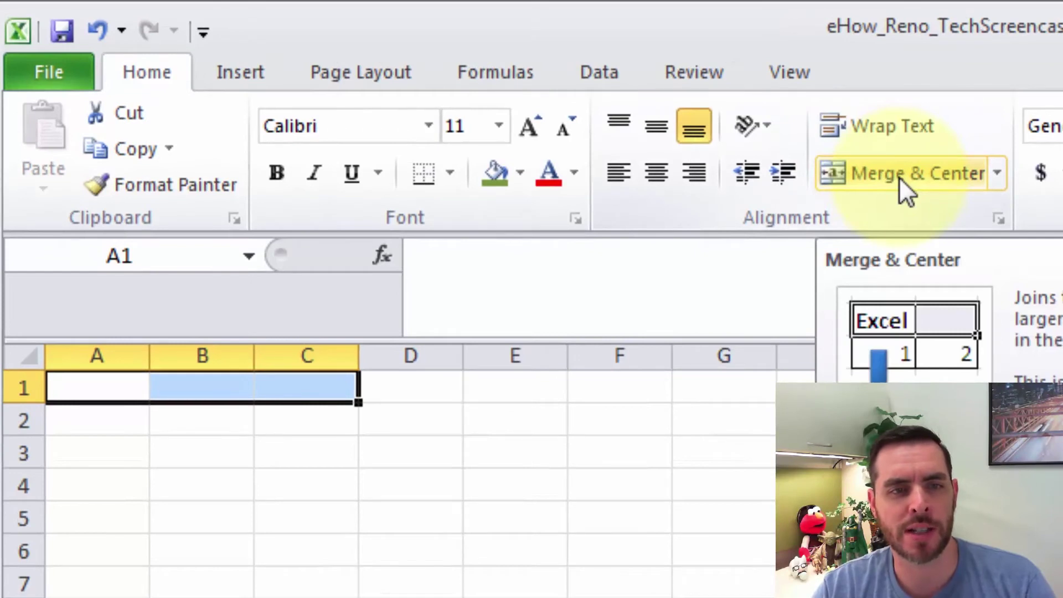
{"action": "left_click", "coordinate": [898, 177]}
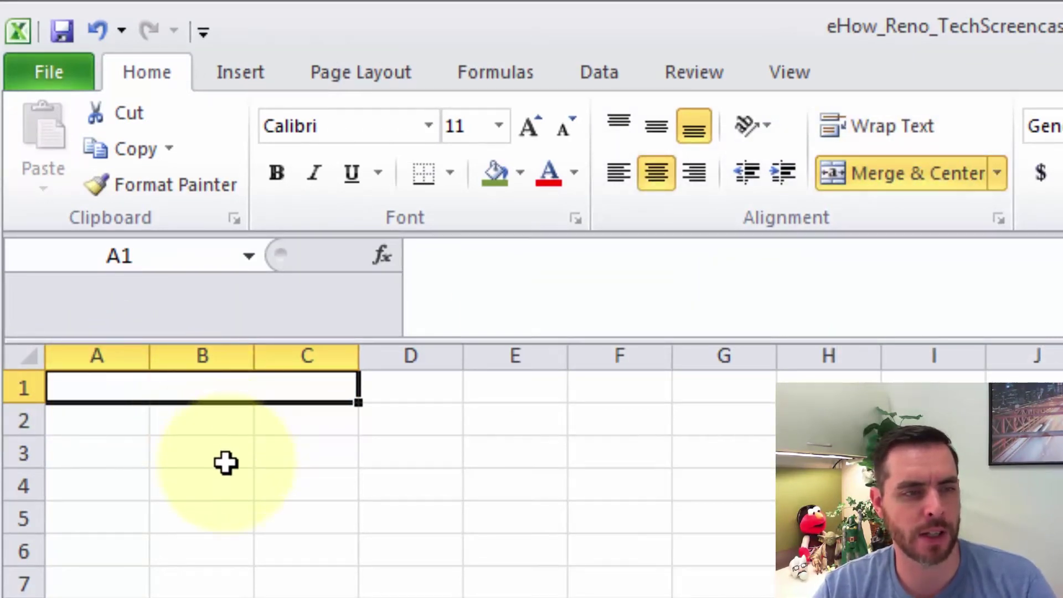
{"action": "left_click", "coordinate": [209, 446]}
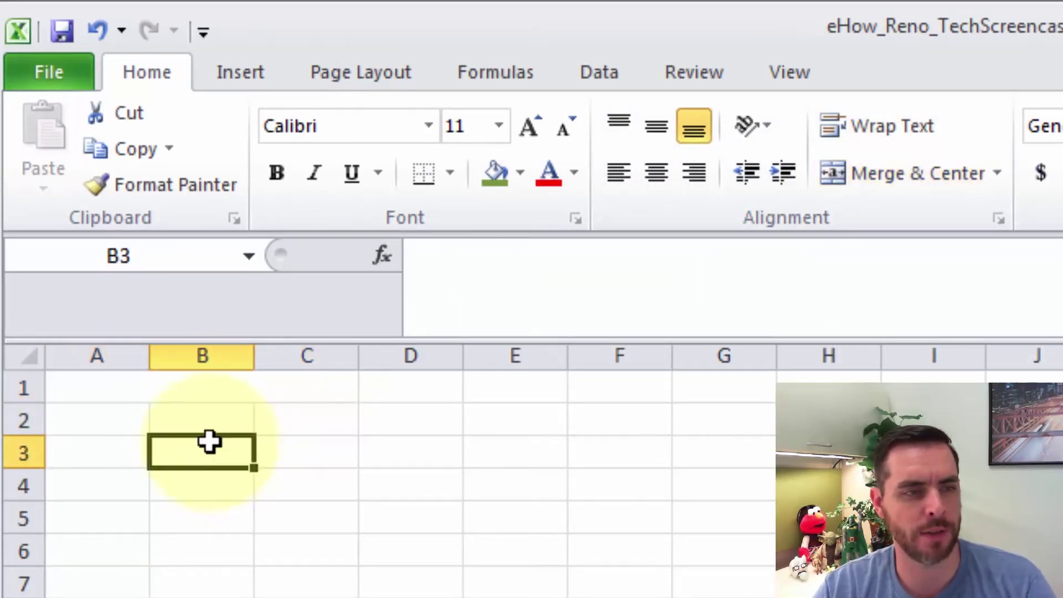
- Unmerge the merged A1:C1 cell using Unmerge Cells
{"action": "left_click", "coordinate": [219, 387]}
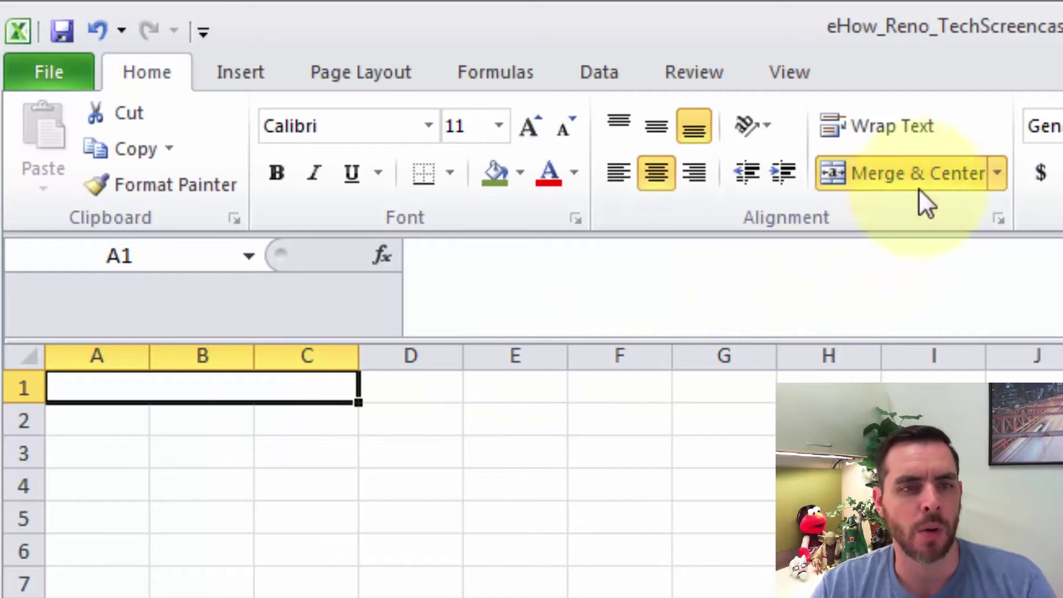
{"action": "left_click", "coordinate": [999, 175]}
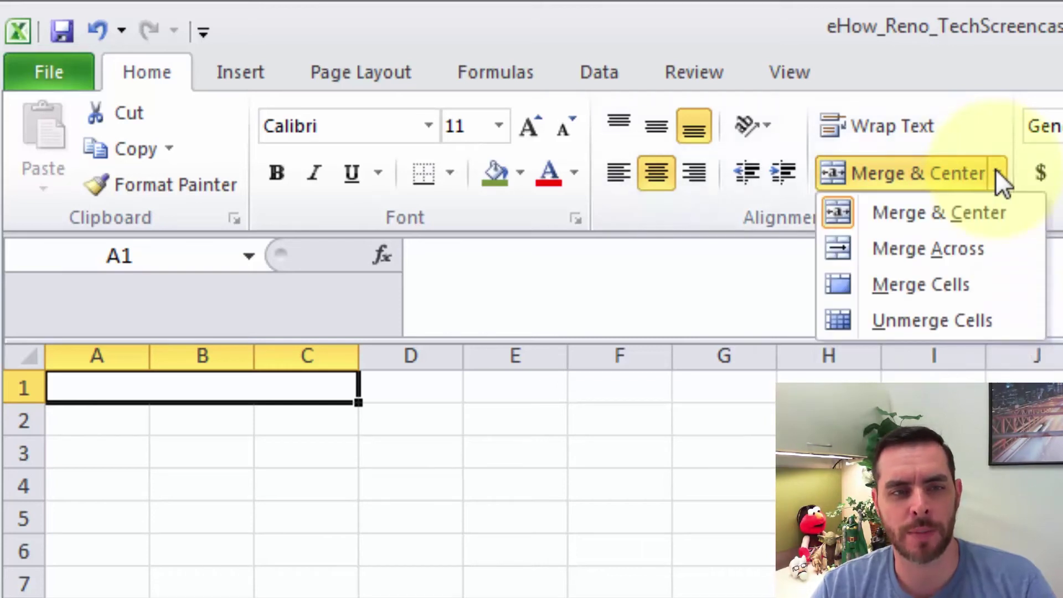
{"action": "left_click", "coordinate": [978, 322]}
- Enter 1, 2 and 3 into A1, B1 and C1, and select A1:C1
{"action": "left_click", "coordinate": [116, 389]}
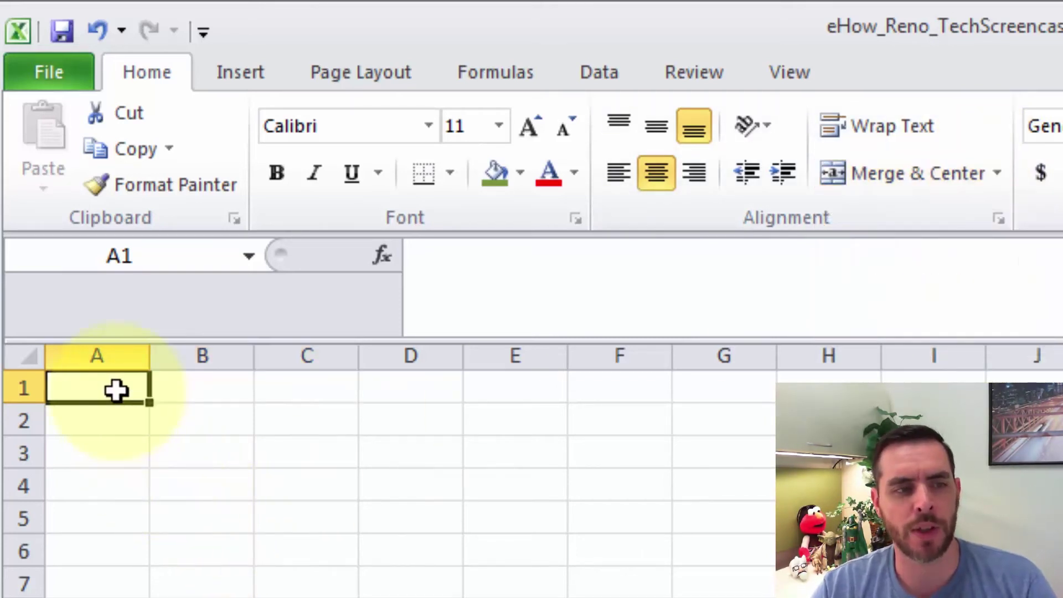
{"action": "type", "text": "1"}
{"action": "key", "text": "Tab"}
{"action": "type", "text": "2"}
{"action": "key", "text": "Tab"}
{"action": "type", "text": "3"}
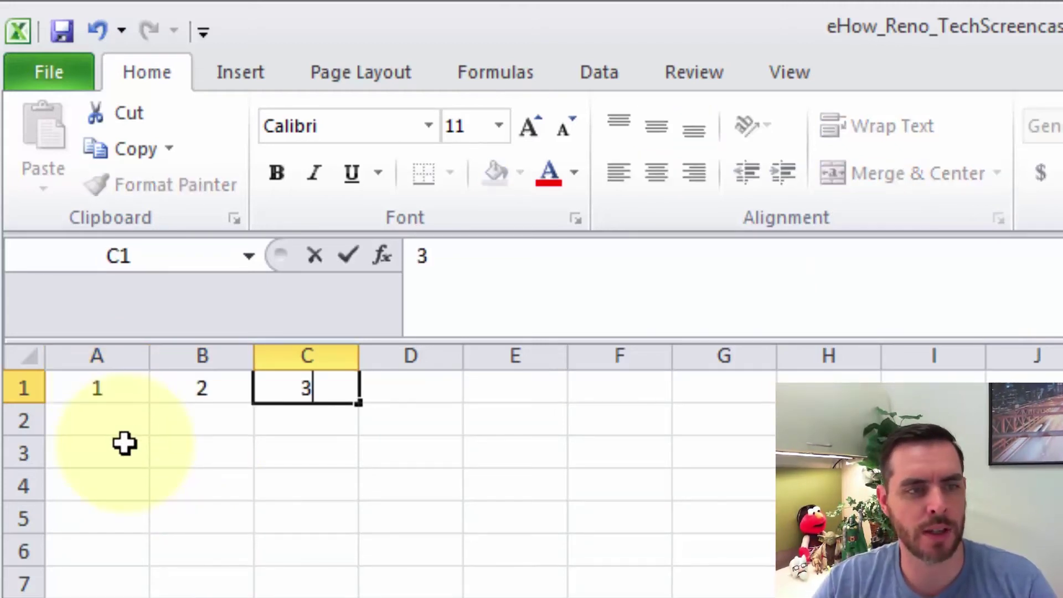
{"action": "key", "text": "Tab"}
{"action": "left_click_drag", "start_coordinate": [122, 388], "coordinate": [351, 384]}
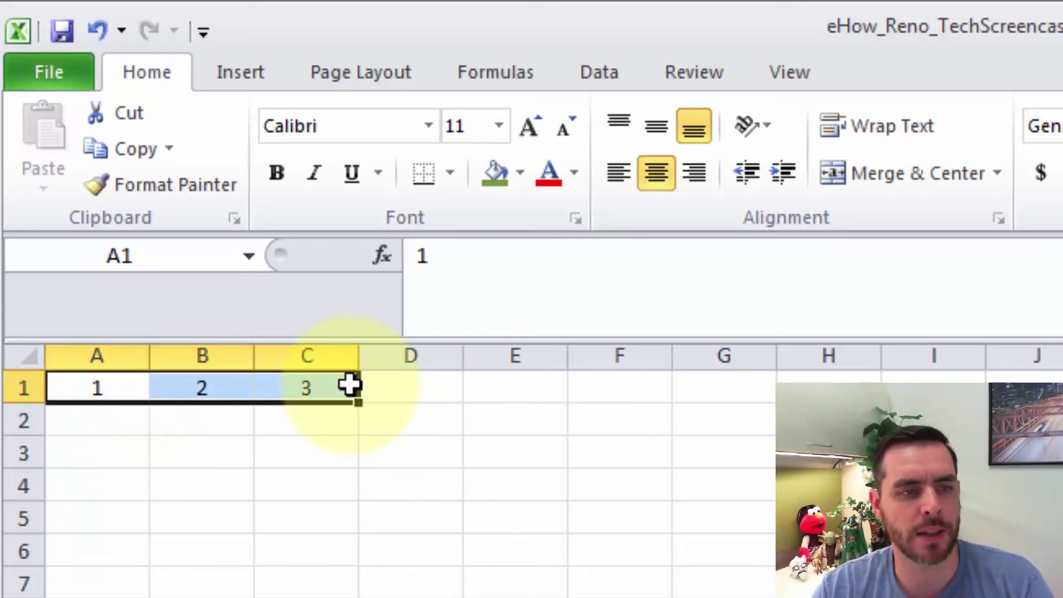
- Merge the filled A1:C1, accept the keep-upper-left-value warning, then unmerge to leave 1 in A1
{"action": "left_click", "coordinate": [893, 172]}
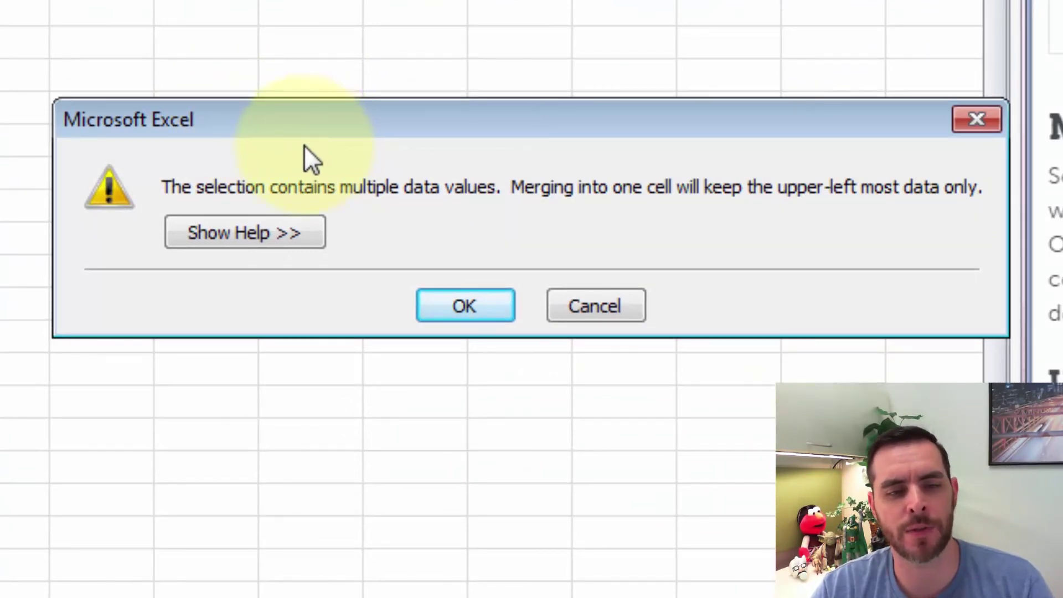
{"action": "left_click", "coordinate": [446, 302]}
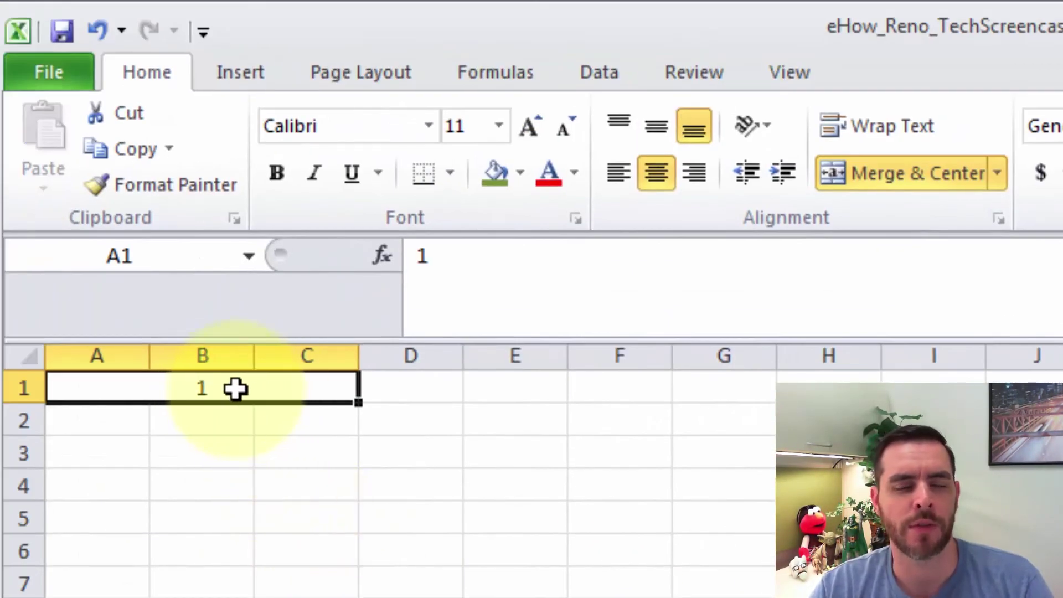
{"action": "left_click", "coordinate": [929, 172]}
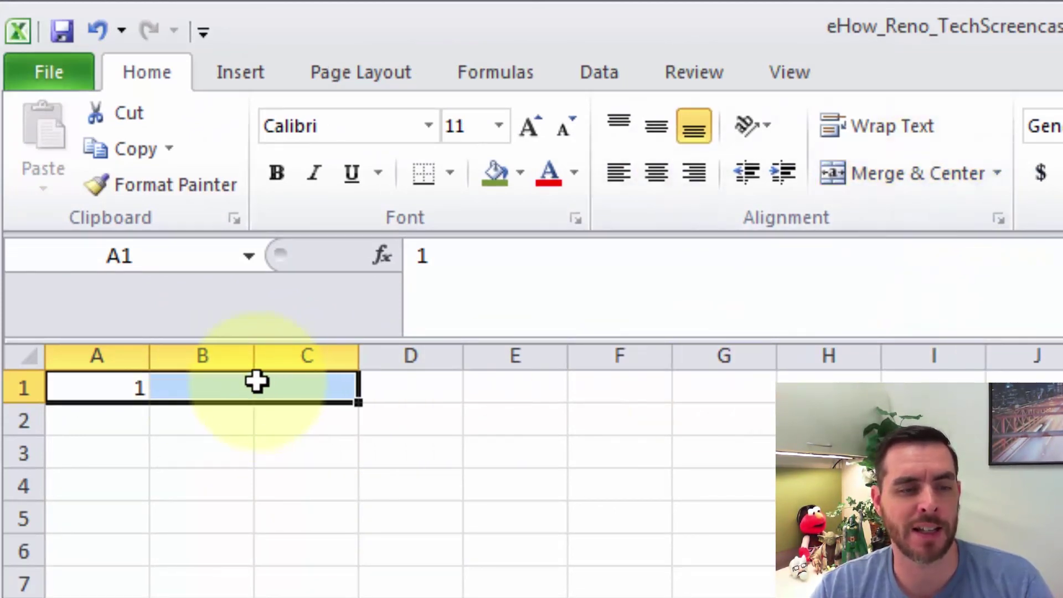
{"action": "left_click", "coordinate": [136, 423]}
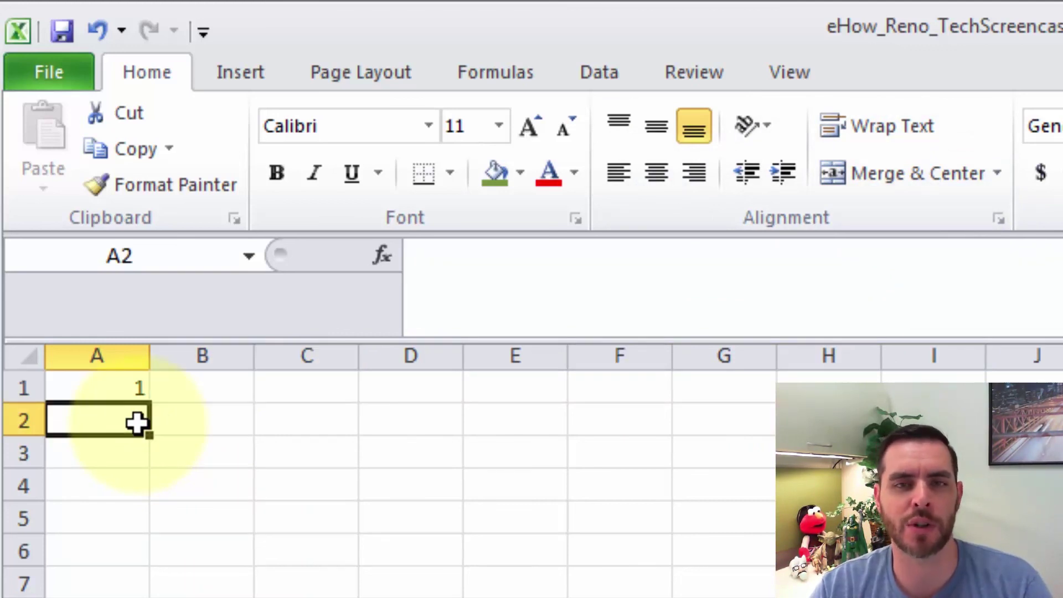